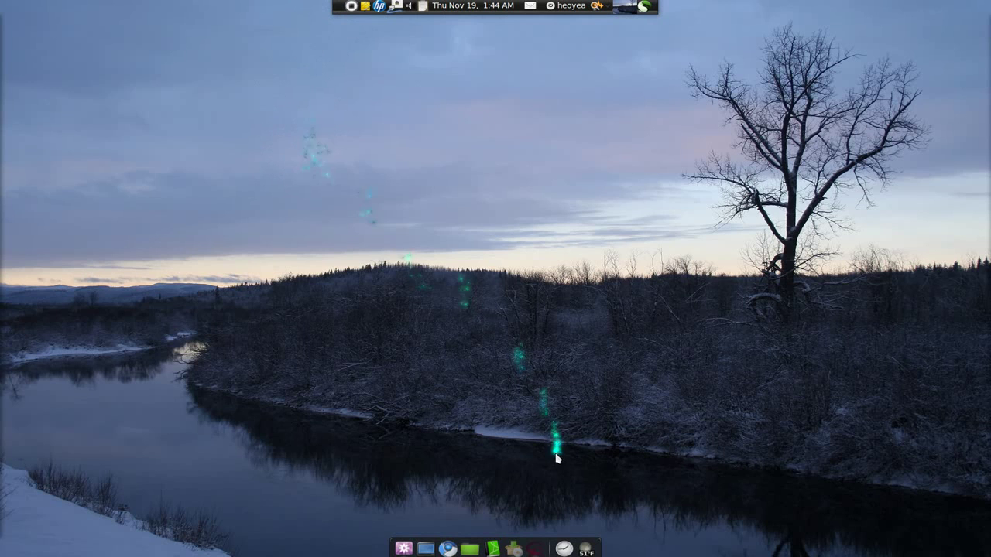
- Check Googlizer in the package manager, then add its launcher from Applications > Internet to the panel
{"action": "left_click", "coordinate": [526, 547]}
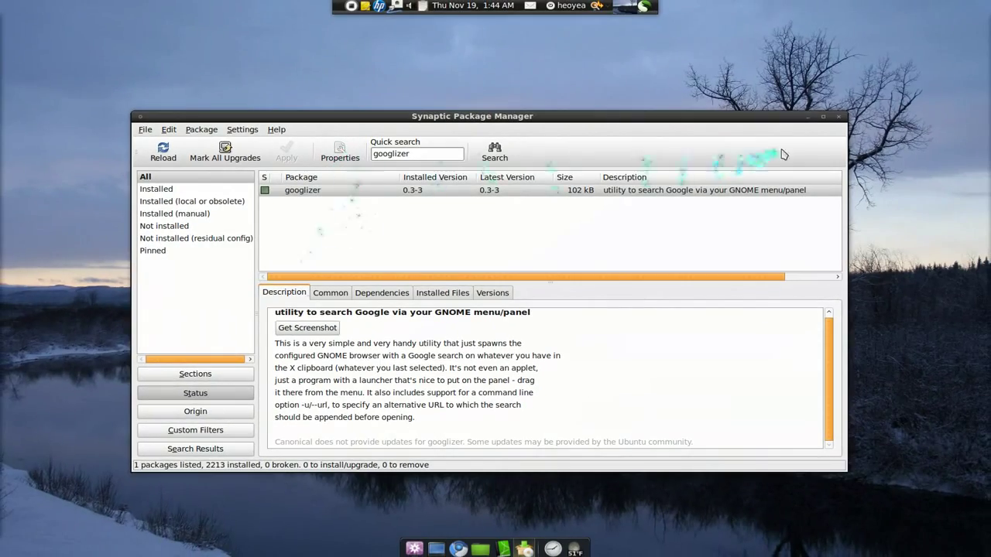
{"action": "left_click", "coordinate": [810, 116]}
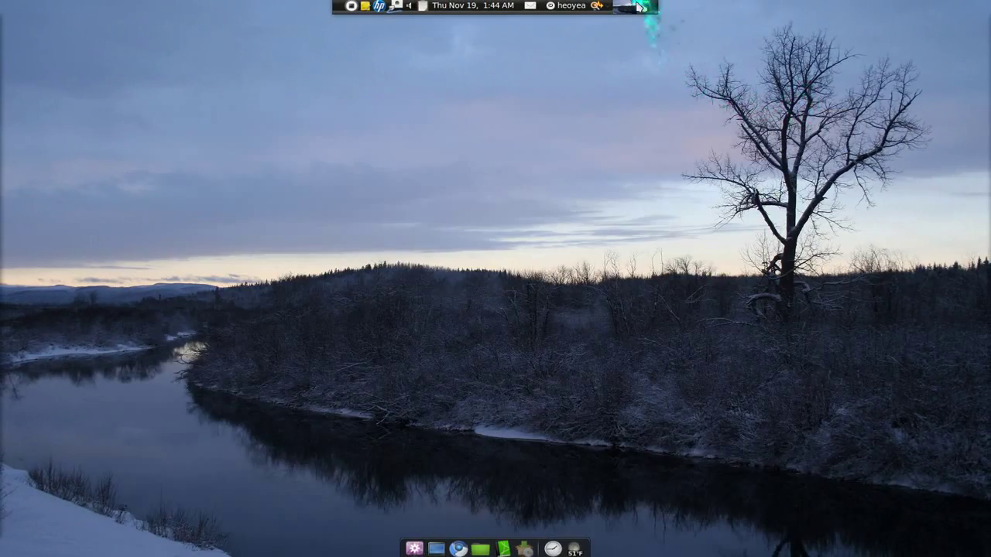
{"action": "left_click", "coordinate": [644, 6]}
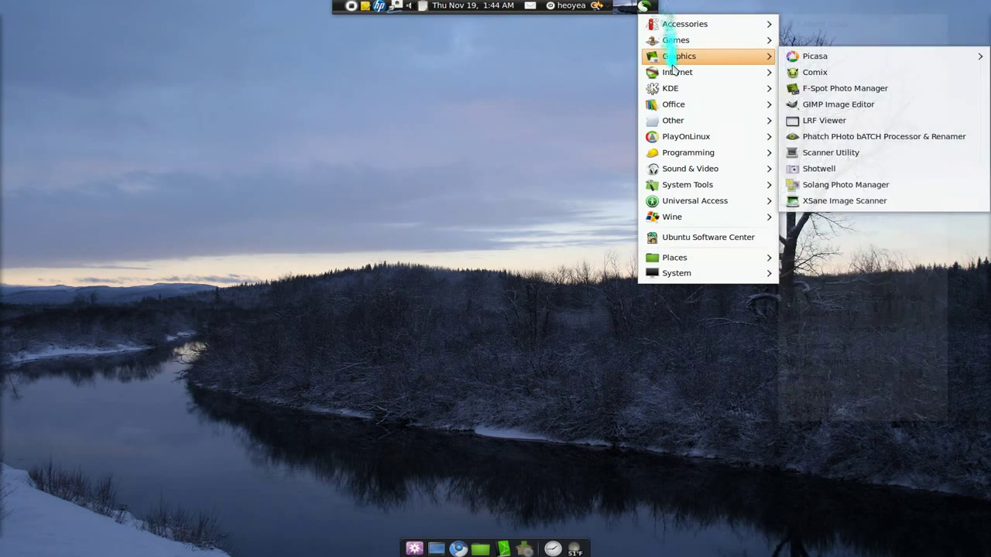
{"action": "mouse_move", "coordinate": [674, 72]}
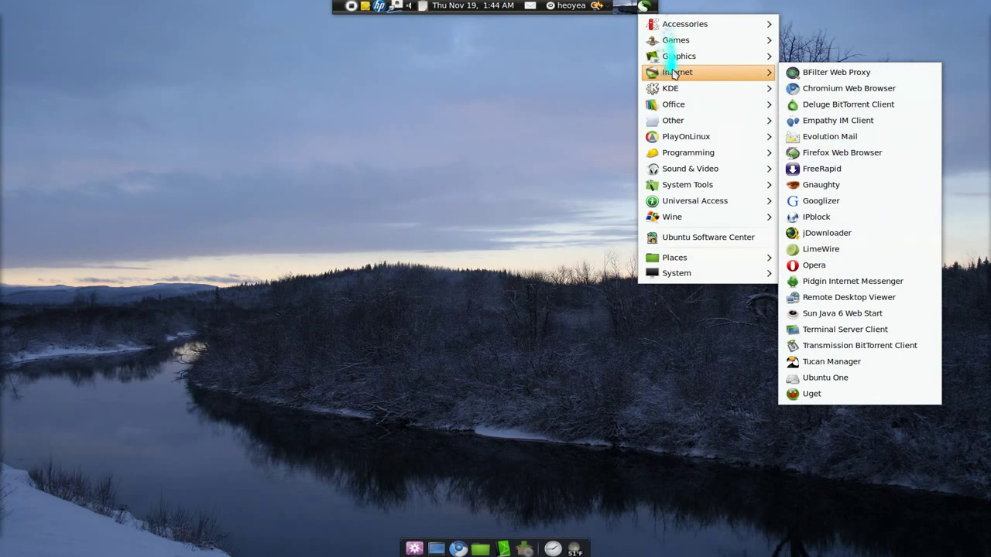
{"action": "left_click", "coordinate": [832, 200]}
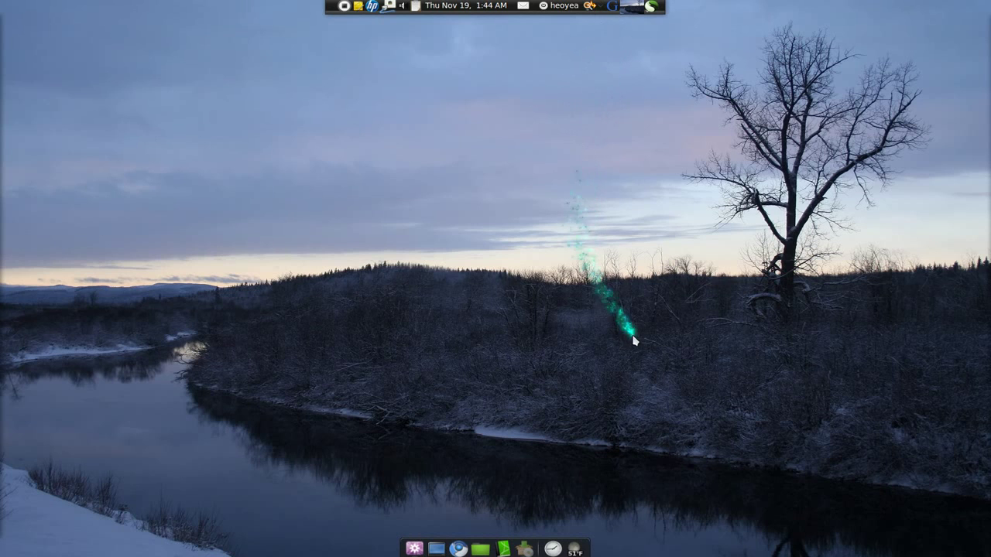
- On Chromium's IMDb 'V' page, select 'extraterrestrial', view its context menu, then deselect it and open a new tab
{"action": "left_click", "coordinate": [459, 549]}
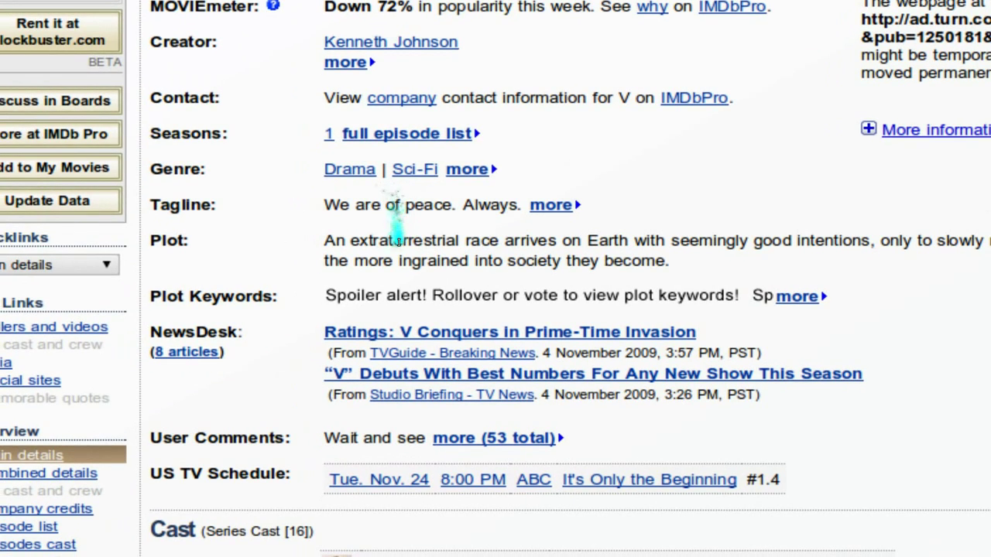
{"action": "double_click", "coordinate": [397, 240]}
{"action": "right_click", "coordinate": [453, 246]}
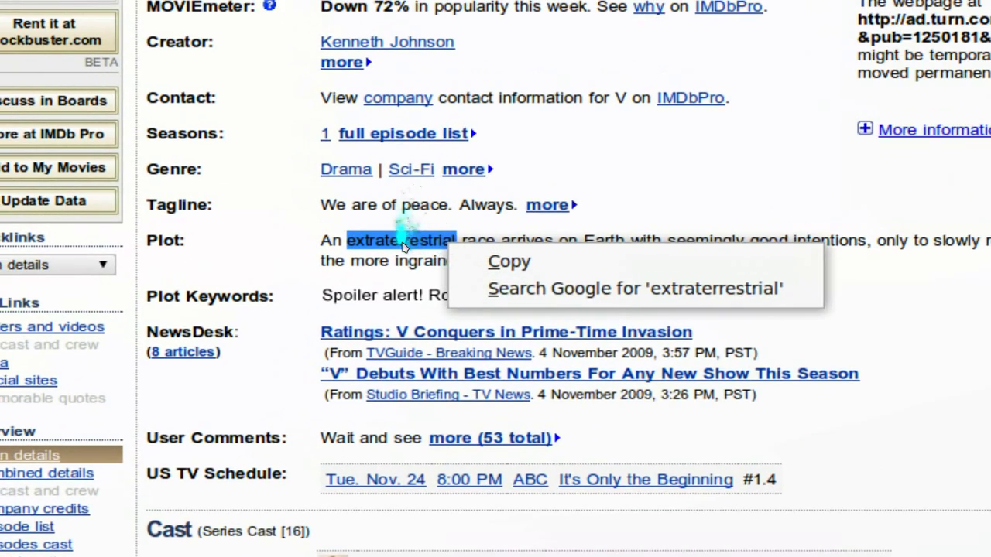
{"action": "left_click", "coordinate": [356, 215]}
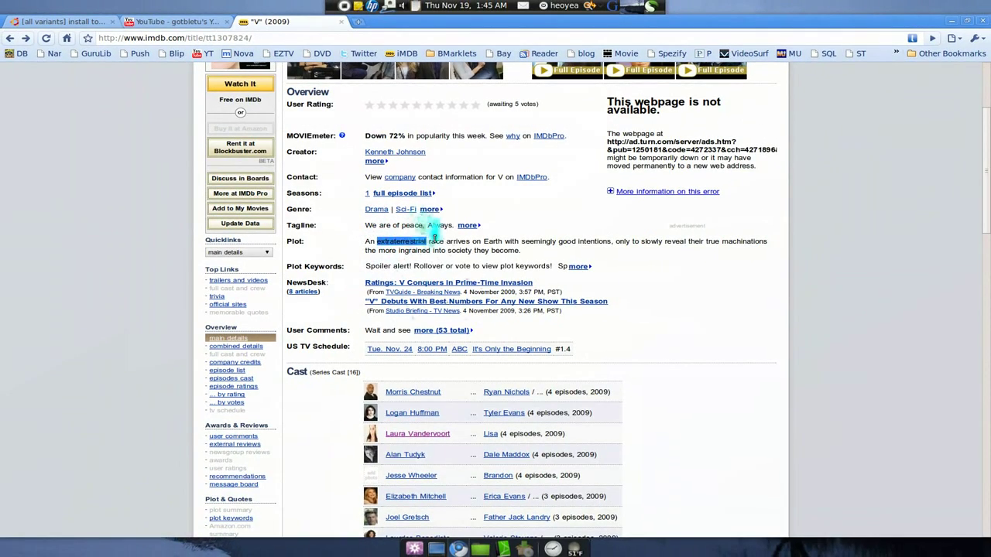
{"action": "left_click", "coordinate": [435, 238]}
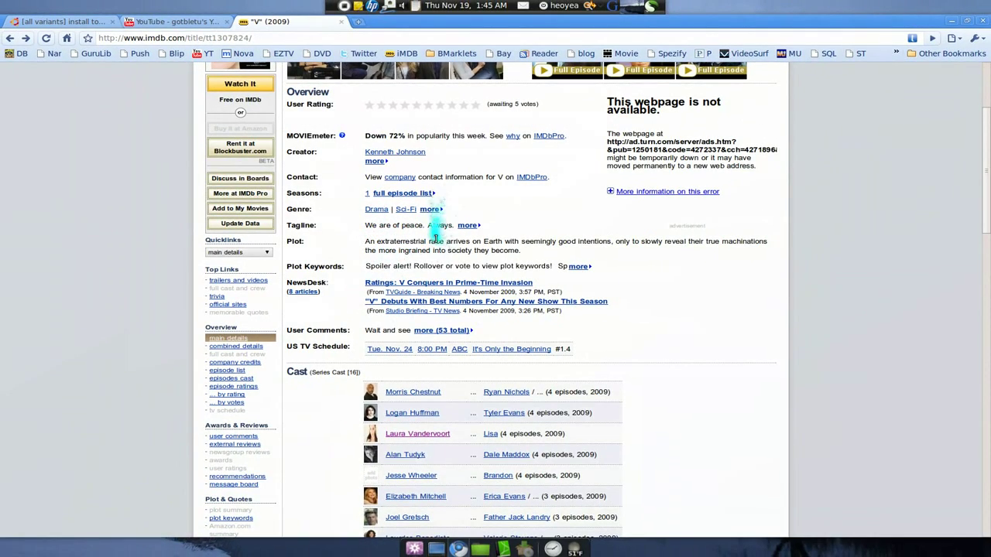
{"action": "left_click", "coordinate": [359, 23]}
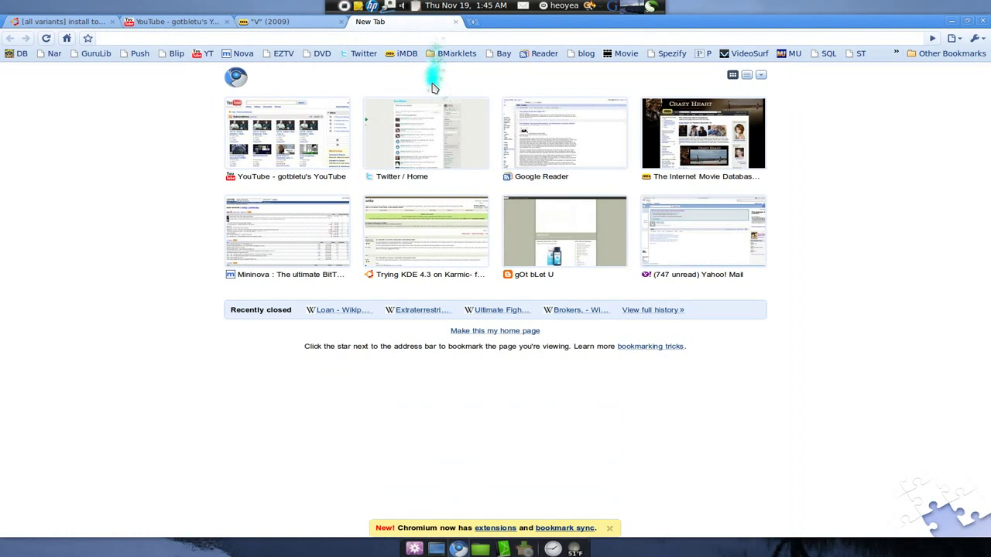
- Search for Wikipedia and open its 'ufc' (Ultimate Fighting Championship) article
{"action": "type", "text": "wi"}
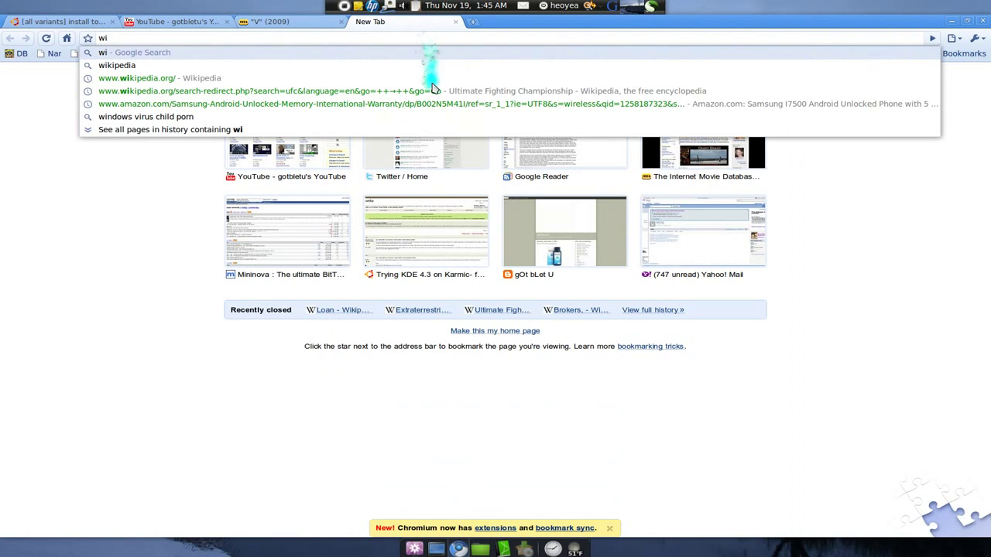
{"action": "key", "text": "Down"}
{"action": "key", "text": "Return"}
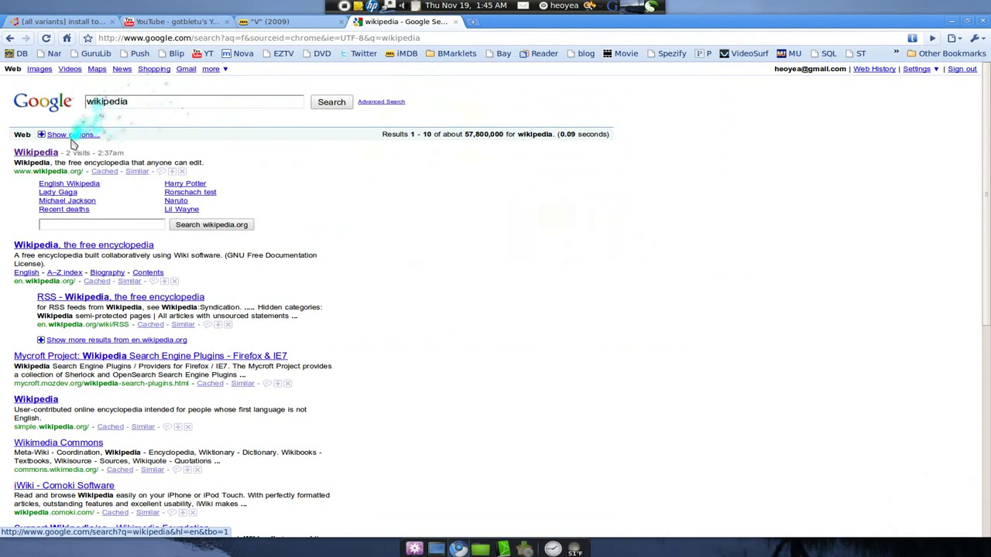
{"action": "left_click", "coordinate": [39, 152]}
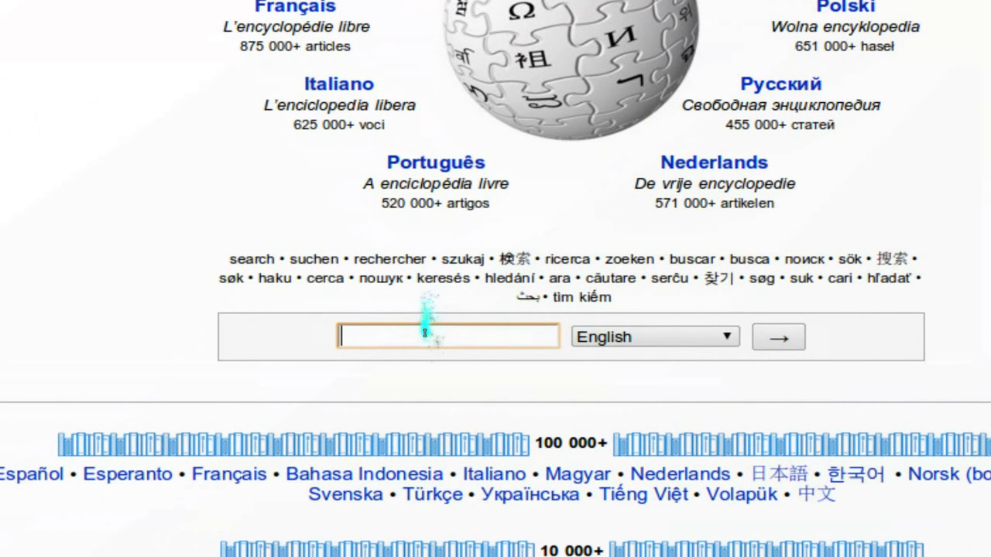
{"action": "type", "text": "ufc"}
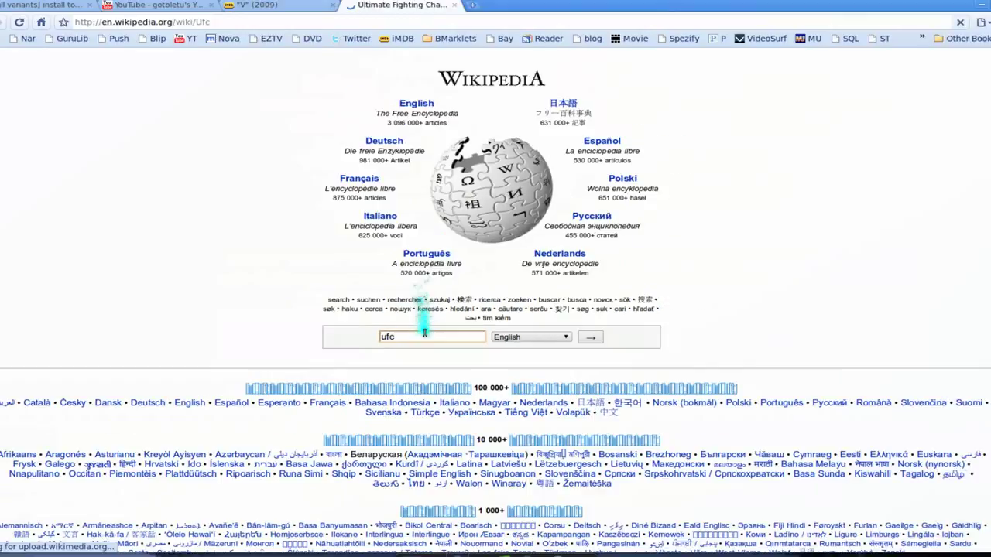
{"action": "key", "text": "Return"}
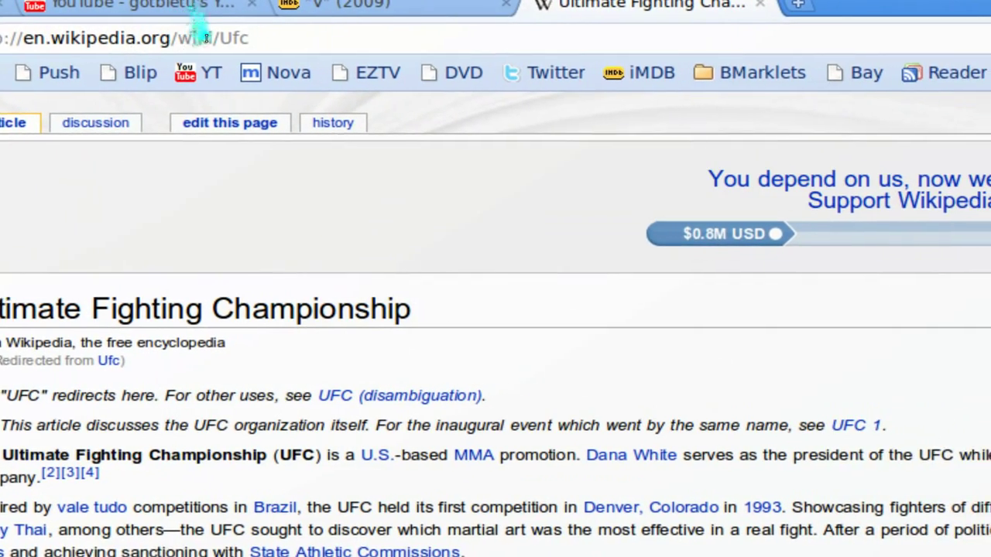
{"action": "left_click_drag", "start_coordinate": [218, 38], "coordinate": [0, 37]}
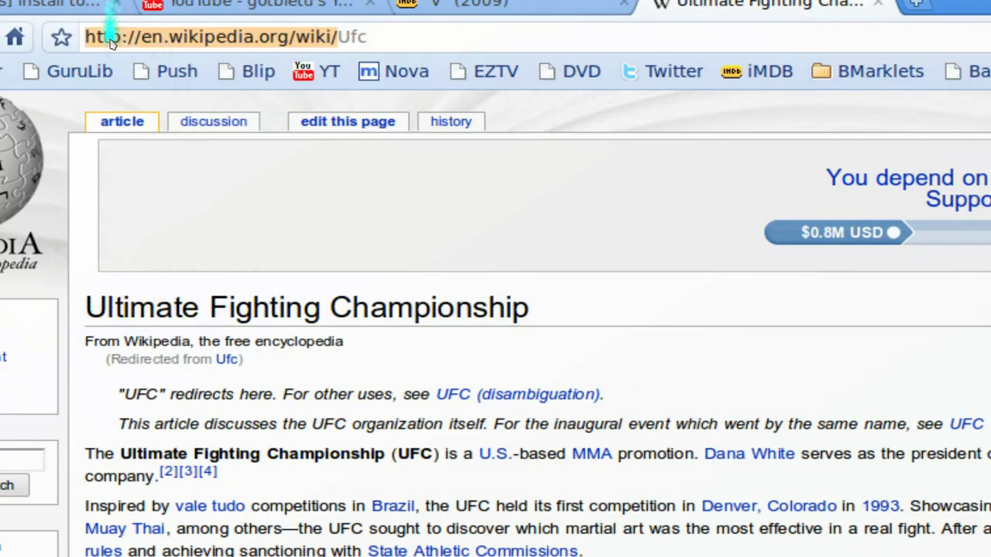
{"action": "right_click", "coordinate": [111, 43]}
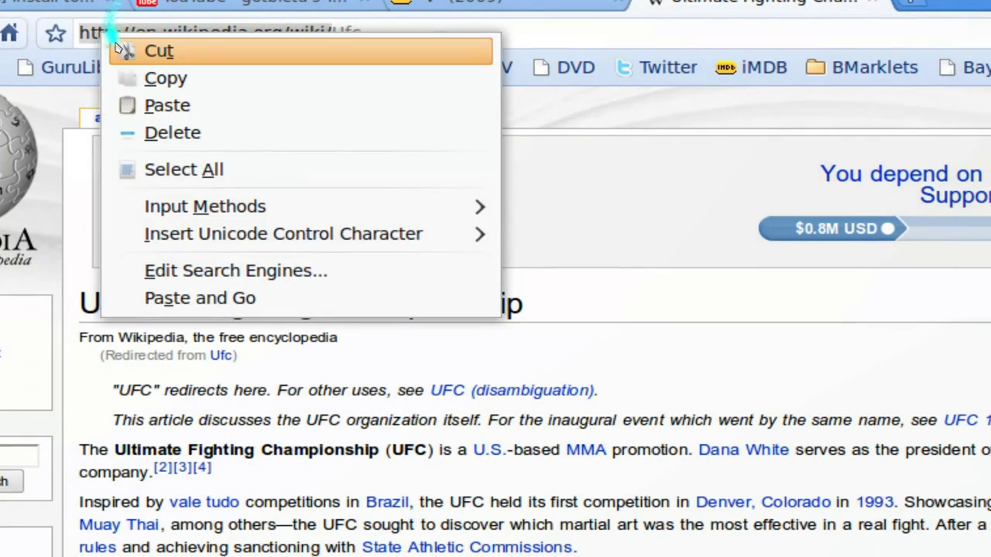
{"action": "left_click", "coordinate": [130, 49]}
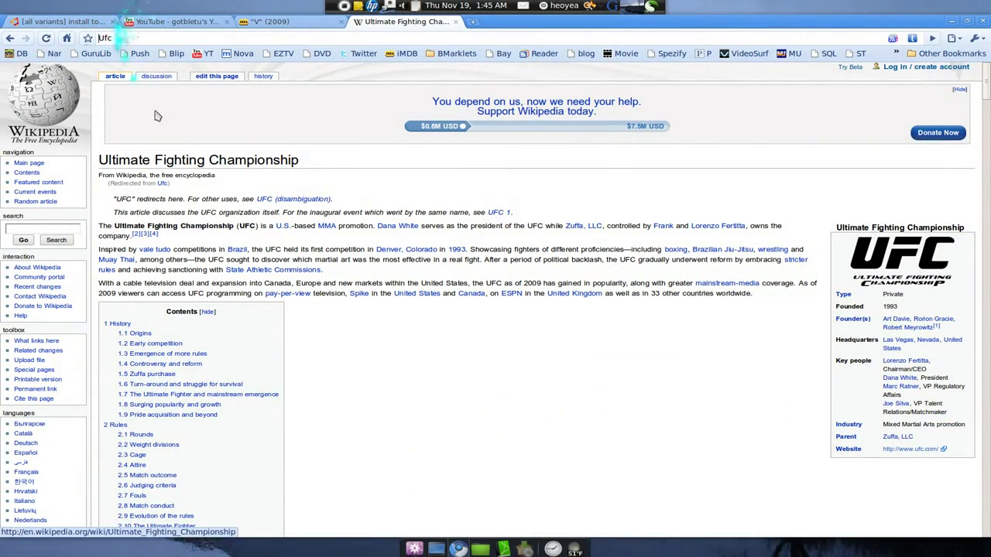
{"action": "left_click", "coordinate": [455, 22]}
{"action": "scroll", "coordinate": [643, 542], "scroll_direction": "down", "scroll_amount": 1}
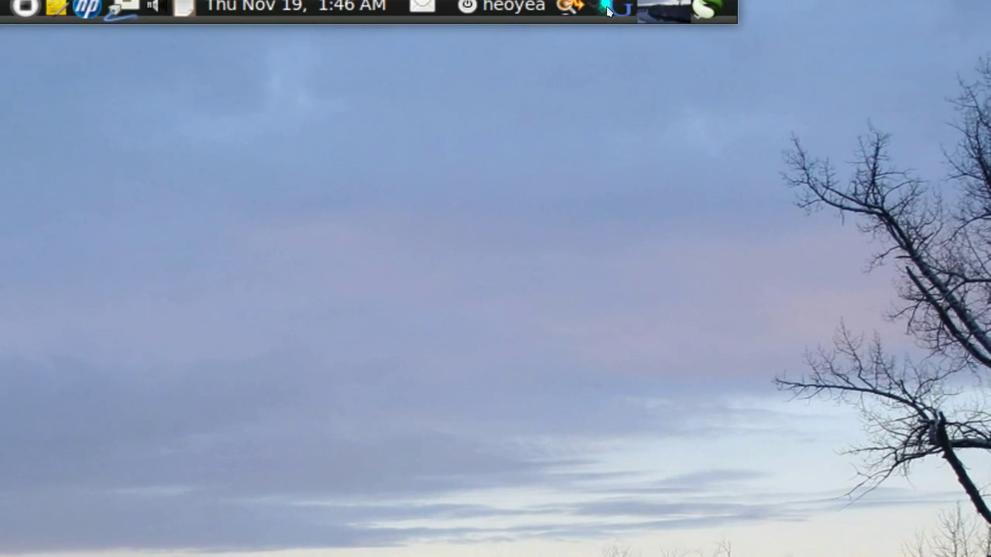
{"action": "right_click", "coordinate": [611, 7]}
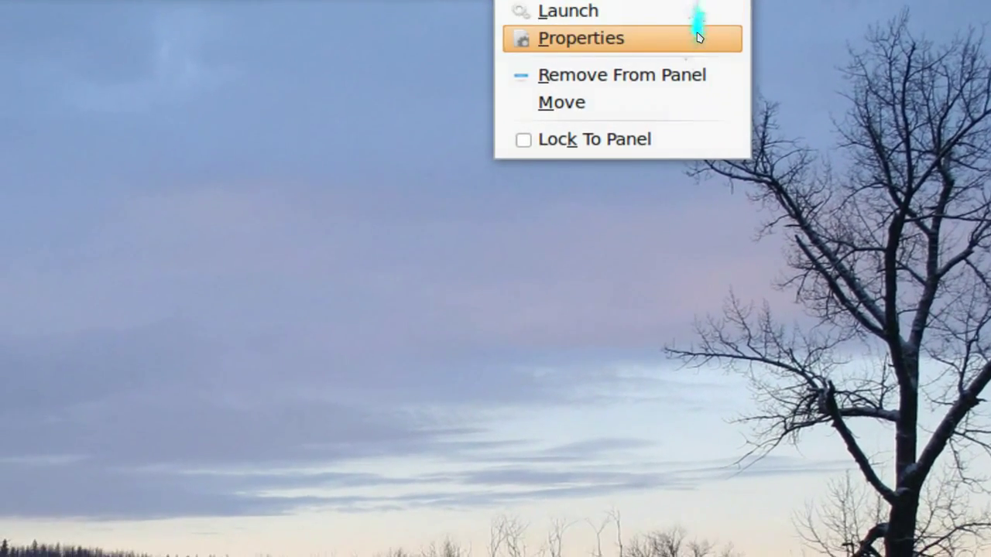
{"action": "left_click", "coordinate": [698, 37]}
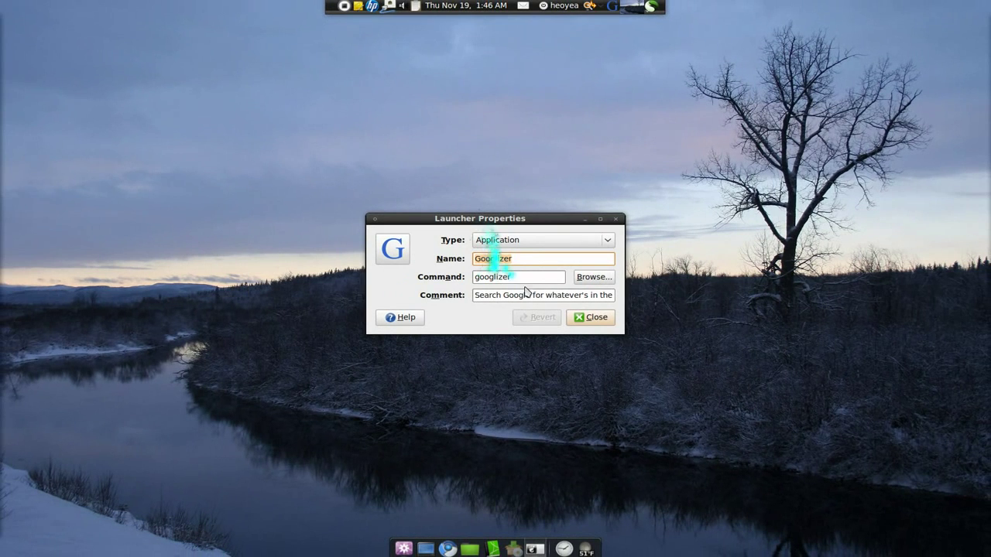
{"action": "left_click_drag", "start_coordinate": [623, 332], "coordinate": [852, 360]}
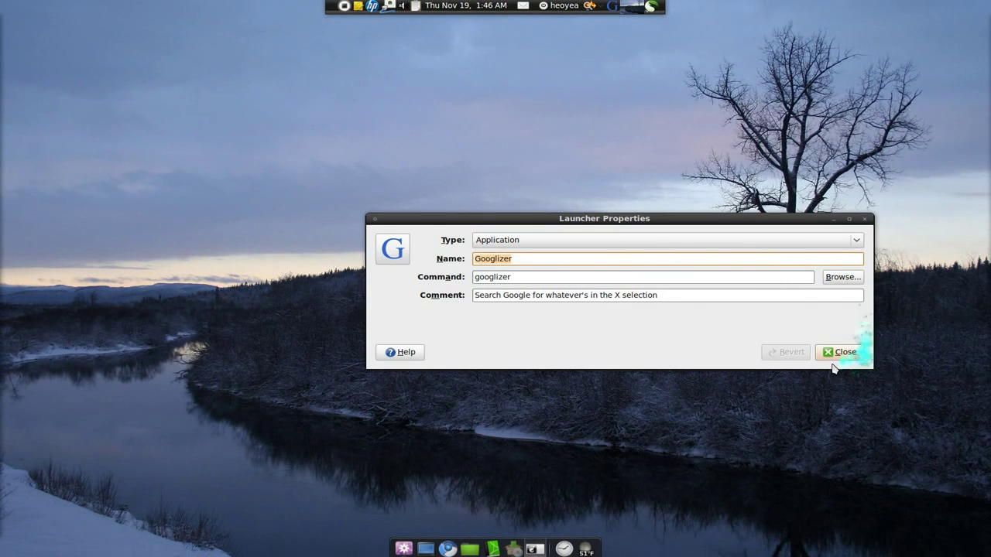
{"action": "left_click", "coordinate": [517, 274]}
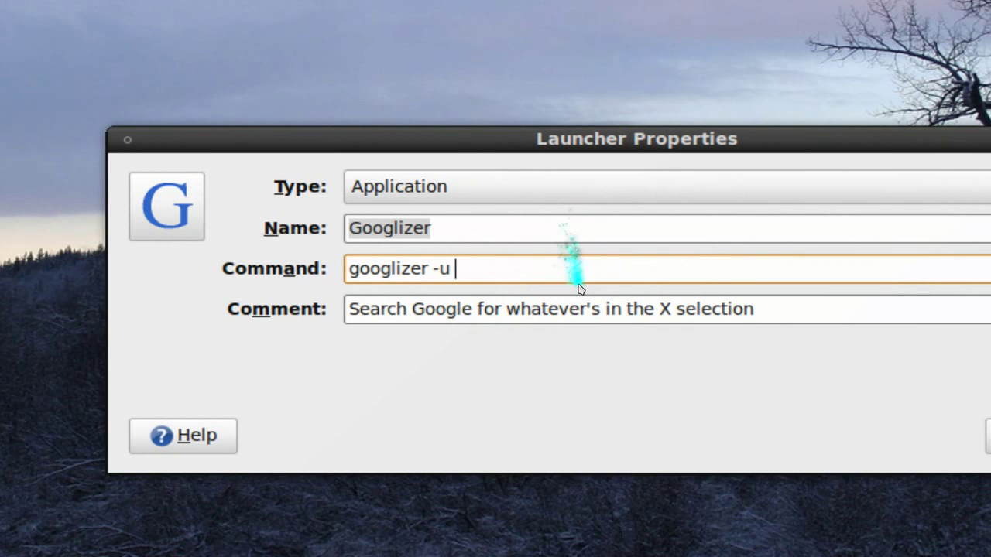
{"action": "key", "text": "ctrl+v"}
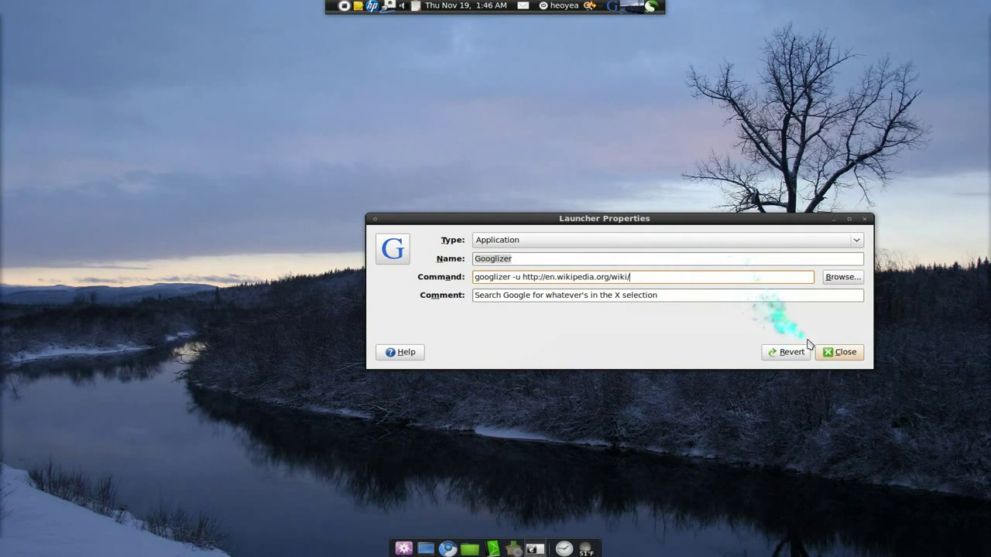
{"action": "left_click", "coordinate": [841, 353]}
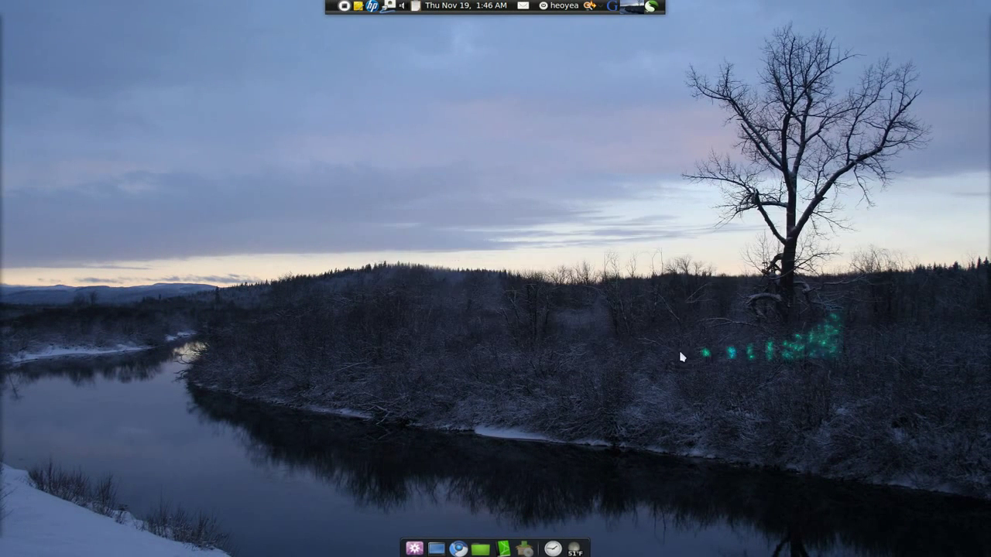
- Bring Chromium forward and select 'Earth' in the IMDb plot summary
{"action": "left_click", "coordinate": [458, 549]}
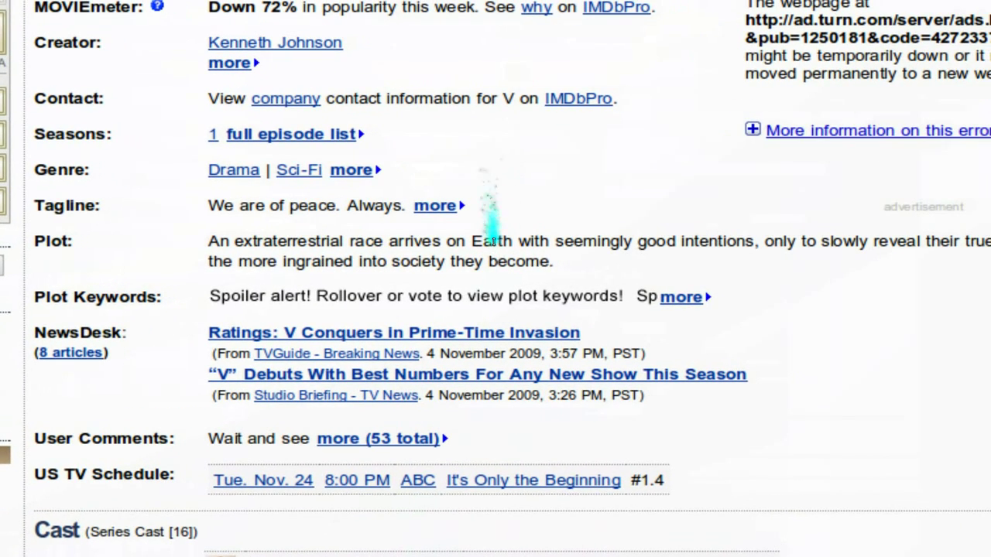
{"action": "double_click", "coordinate": [492, 242]}
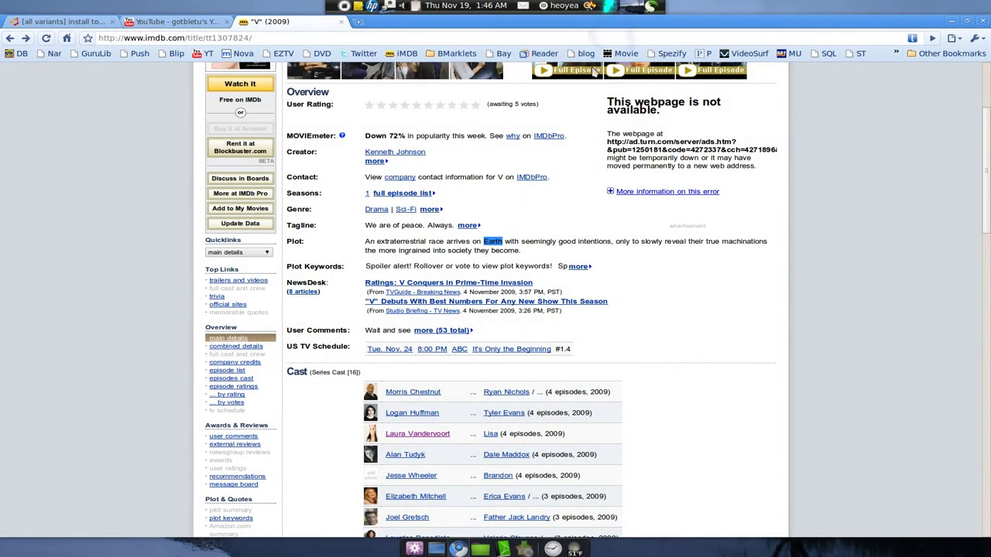
- Look up 'Earth' on Wikipedia with Ctrl+Shift+W, close that tab, and switch to an empty workspace
{"action": "key", "text": "ctrl+shift+w"}
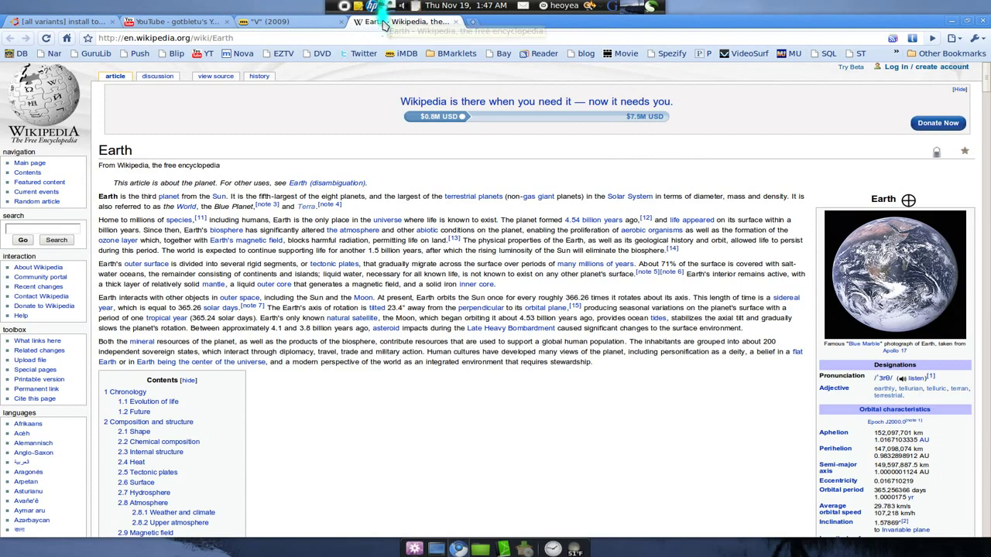
{"action": "middle_click", "coordinate": [383, 22]}
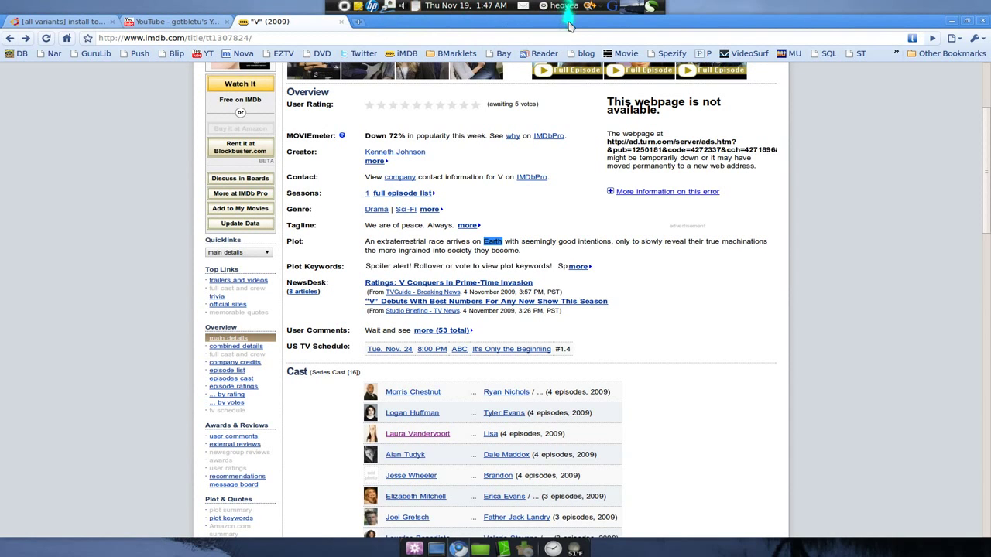
{"action": "key", "text": "ctrl+alt+Right"}
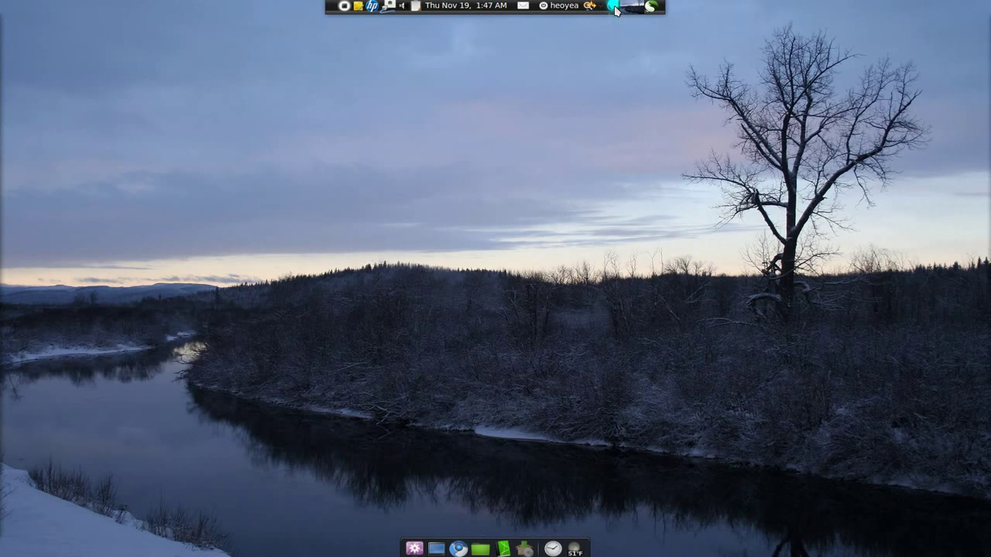
{"action": "right_click", "coordinate": [615, 9]}
{"action": "left_click", "coordinate": [630, 33]}
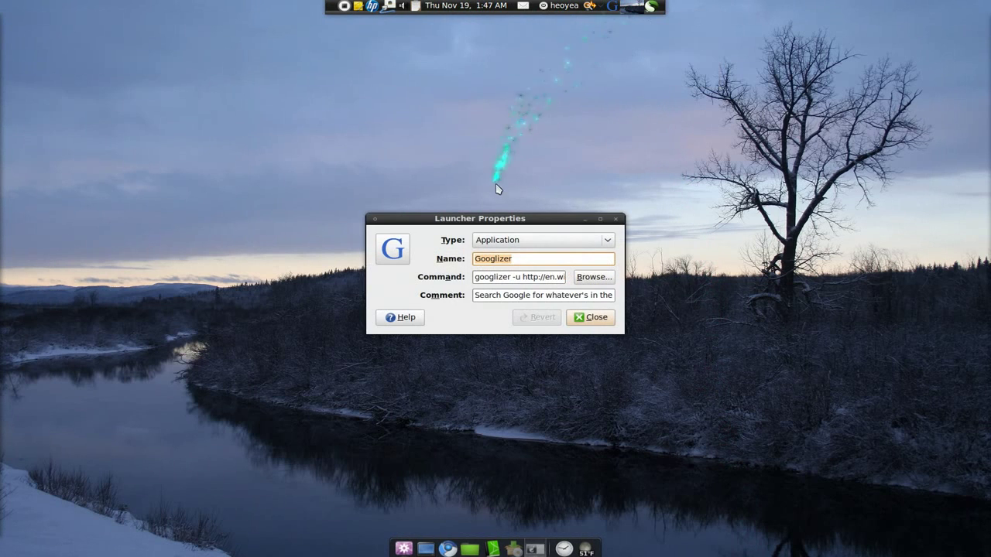
{"action": "left_click_drag", "start_coordinate": [434, 219], "coordinate": [231, 162]}
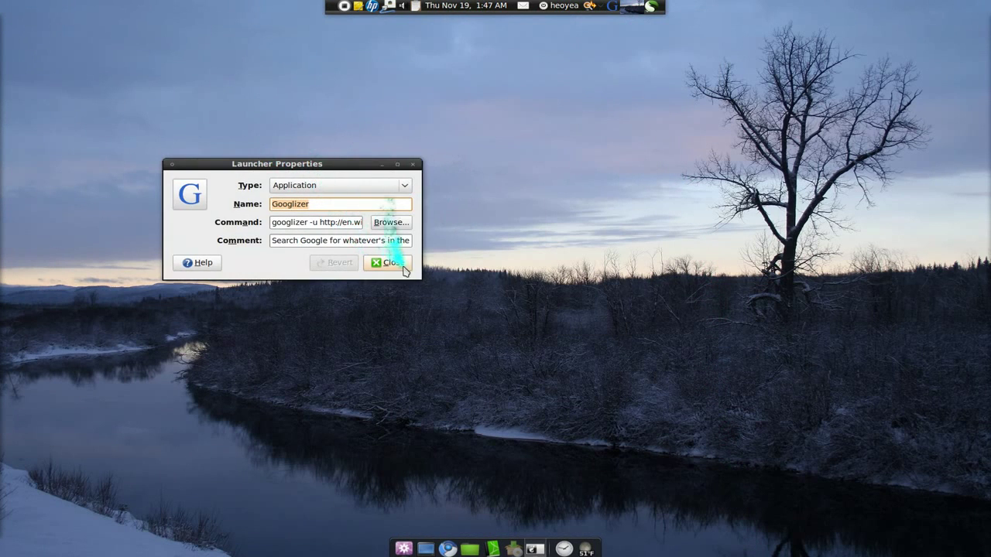
{"action": "left_click_drag", "start_coordinate": [420, 277], "coordinate": [710, 300]}
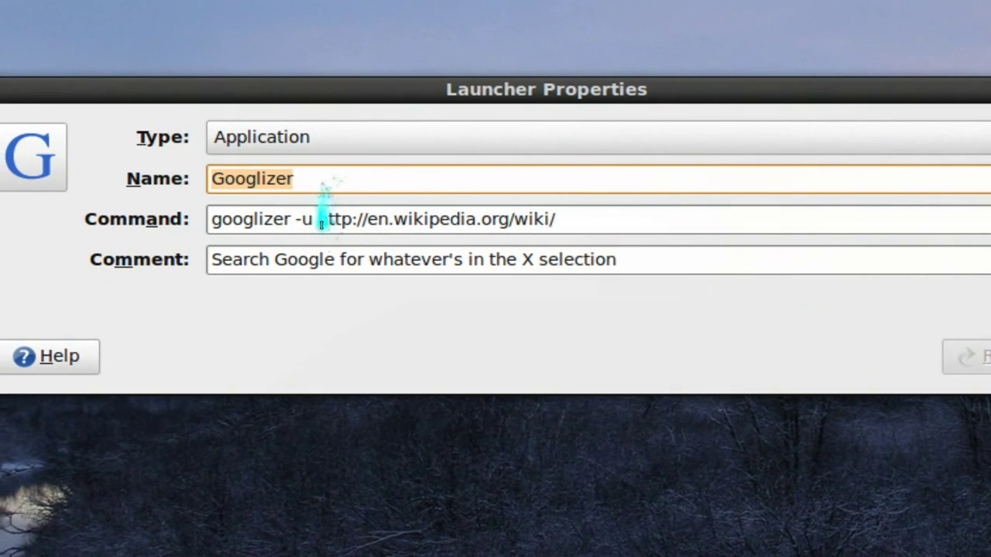
{"action": "left_click_drag", "start_coordinate": [321, 224], "coordinate": [574, 241]}
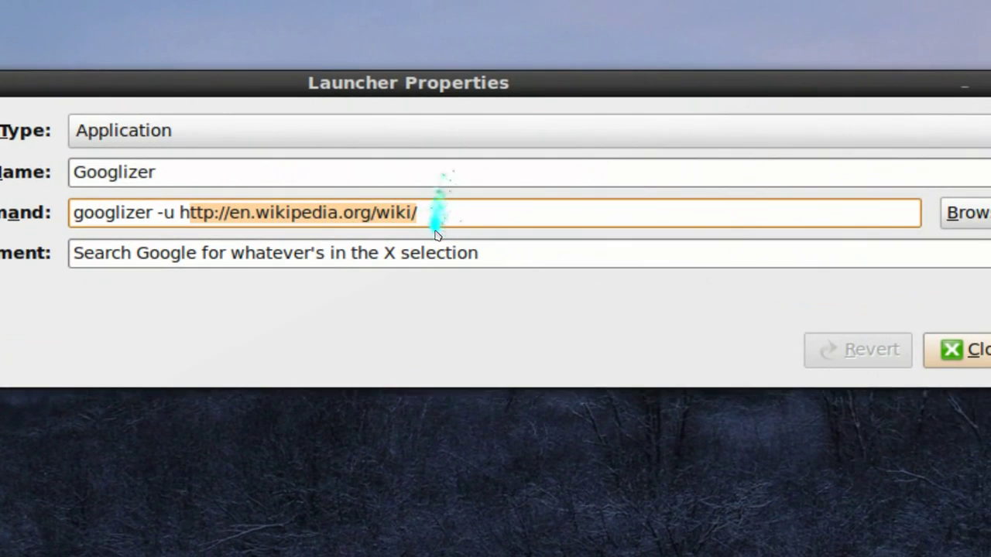
{"action": "key", "text": "BackSpace"}
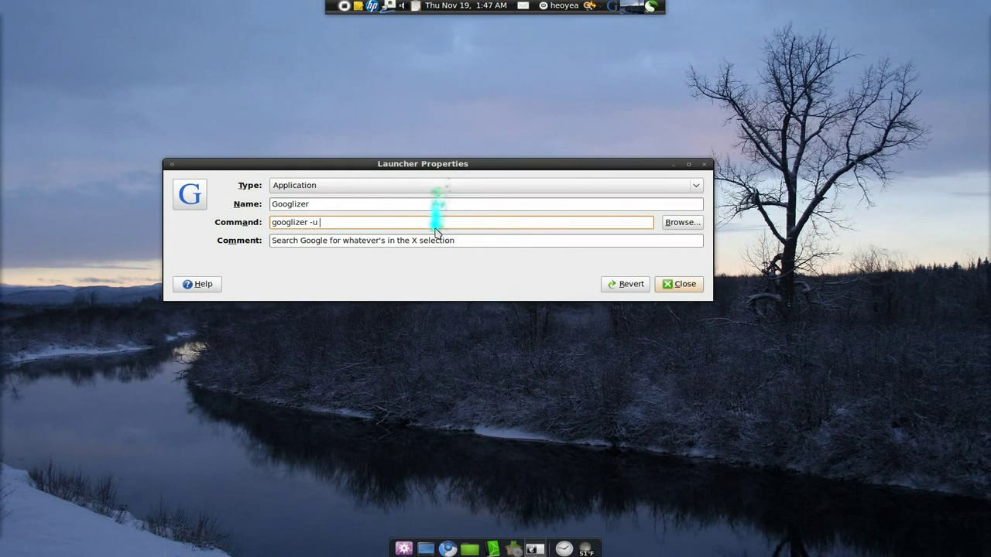
{"action": "key", "text": "ctrl+alt+h"}
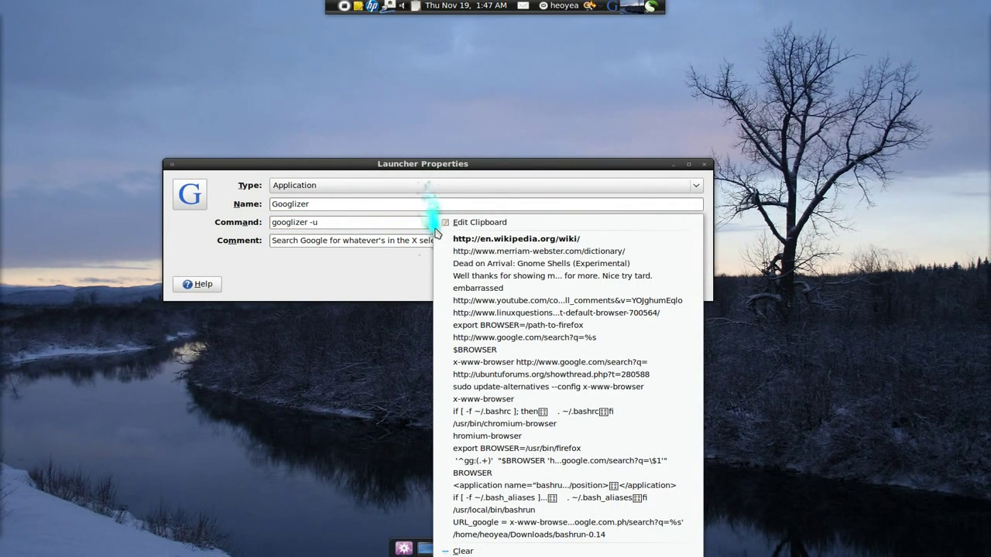
{"action": "left_click", "coordinate": [485, 251]}
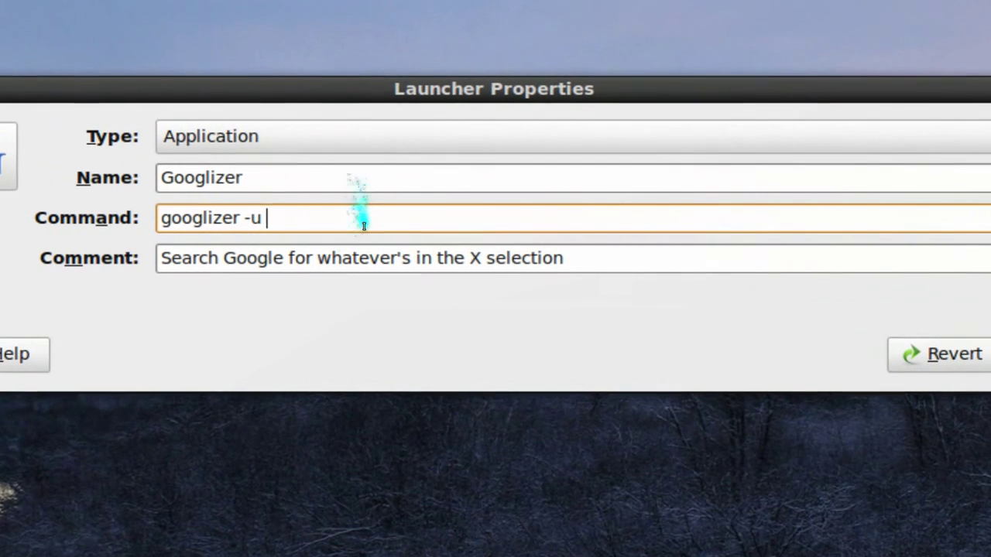
{"action": "key", "text": "ctrl+v"}
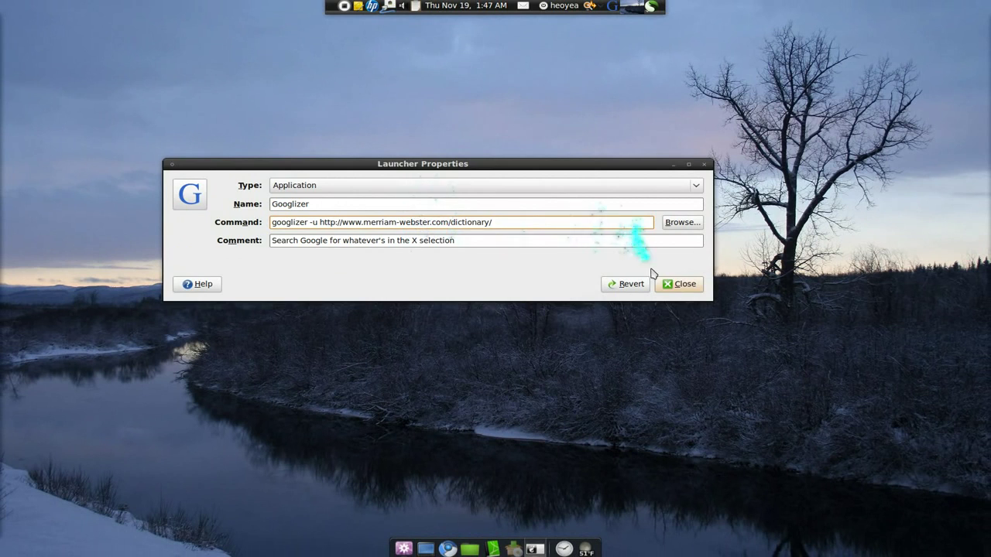
{"action": "left_click", "coordinate": [977, 349]}
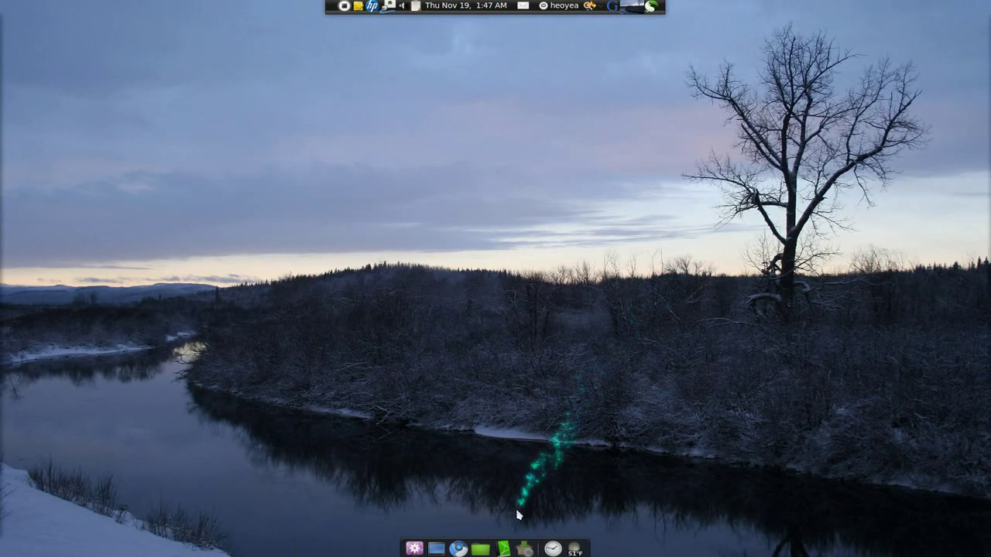
- Select 'Earth' in the IMDb plot, test the dictionary lookup, and close the failed result tab
{"action": "left_click", "coordinate": [459, 550]}
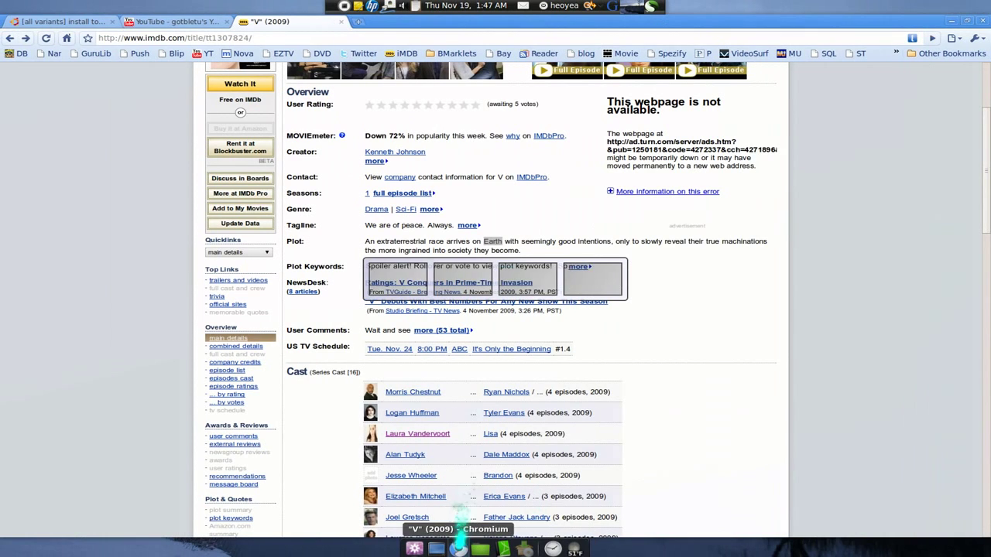
{"action": "double_click", "coordinate": [492, 240]}
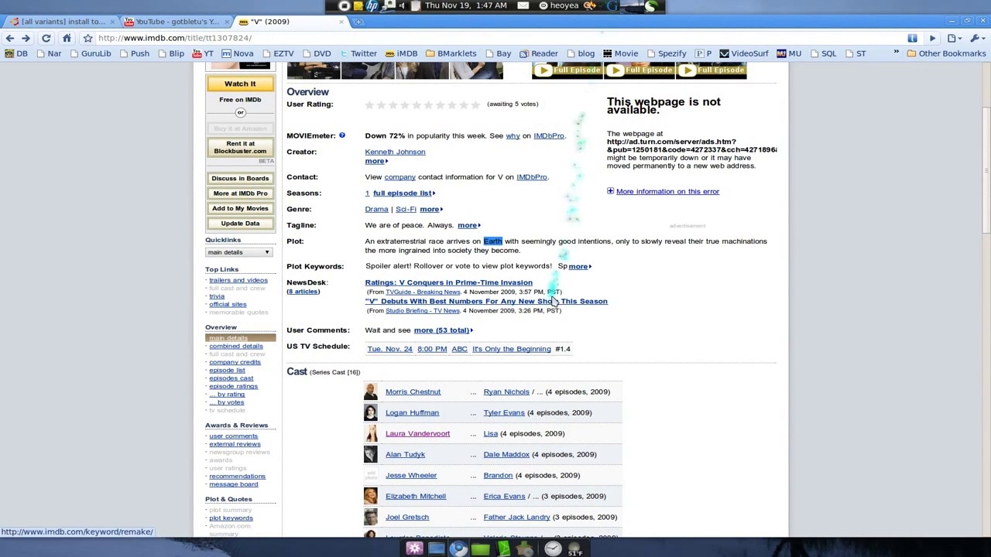
{"action": "left_click", "coordinate": [586, 116]}
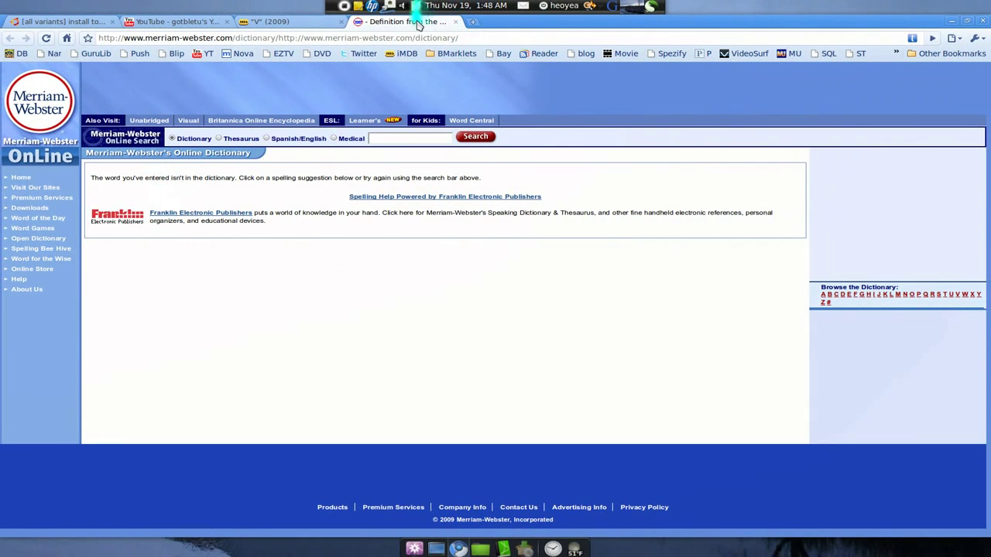
{"action": "left_click", "coordinate": [455, 22]}
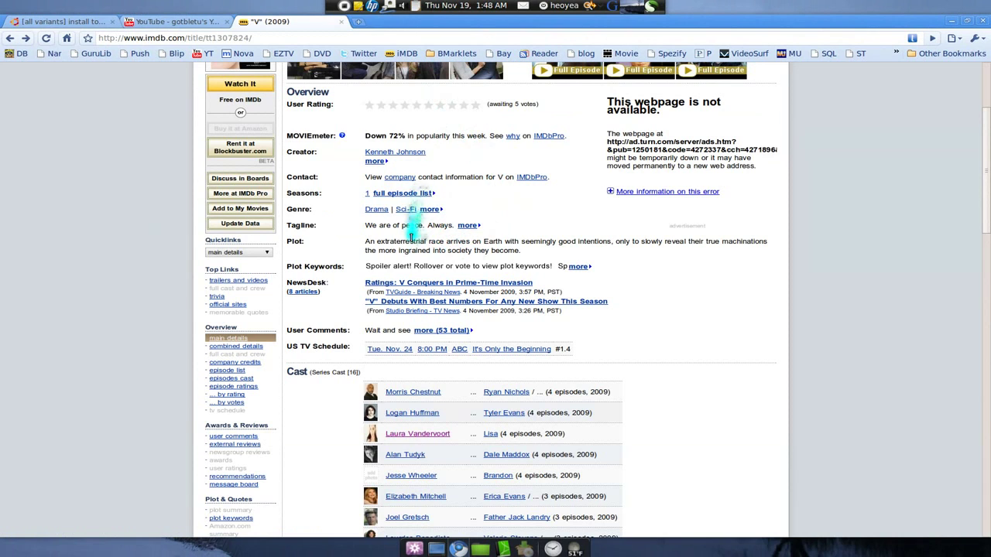
- Look up 'extraterrestrial' on Merriam-Webster via the panel launcher, then close the definition tab
{"action": "left_click", "coordinate": [611, 6]}
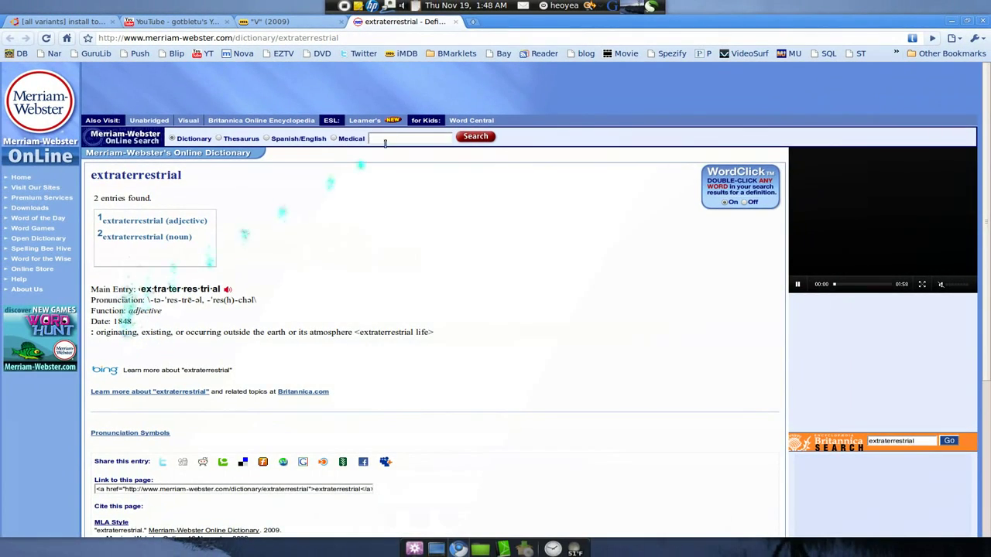
{"action": "middle_click", "coordinate": [436, 23]}
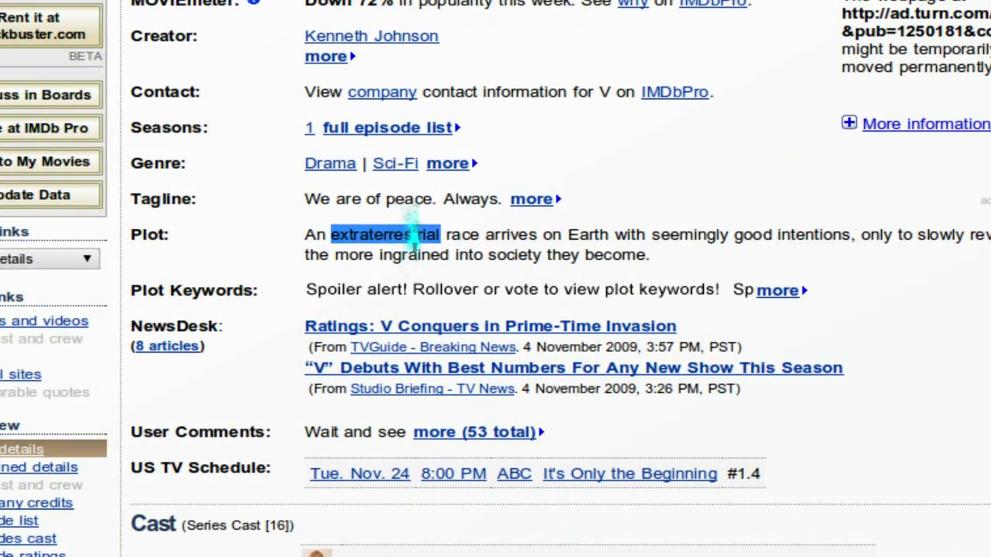
{"action": "right_click", "coordinate": [418, 245]}
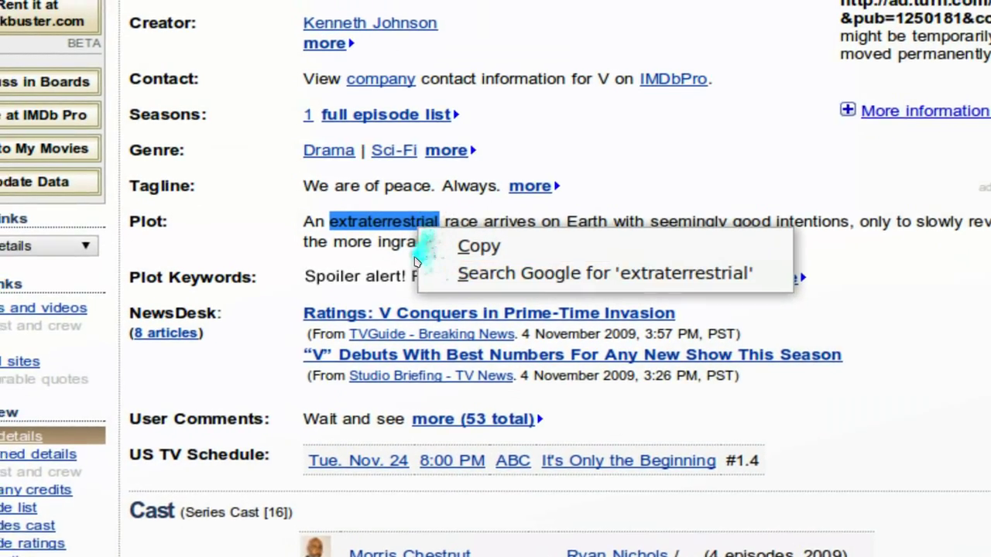
{"action": "key", "text": "Escape"}
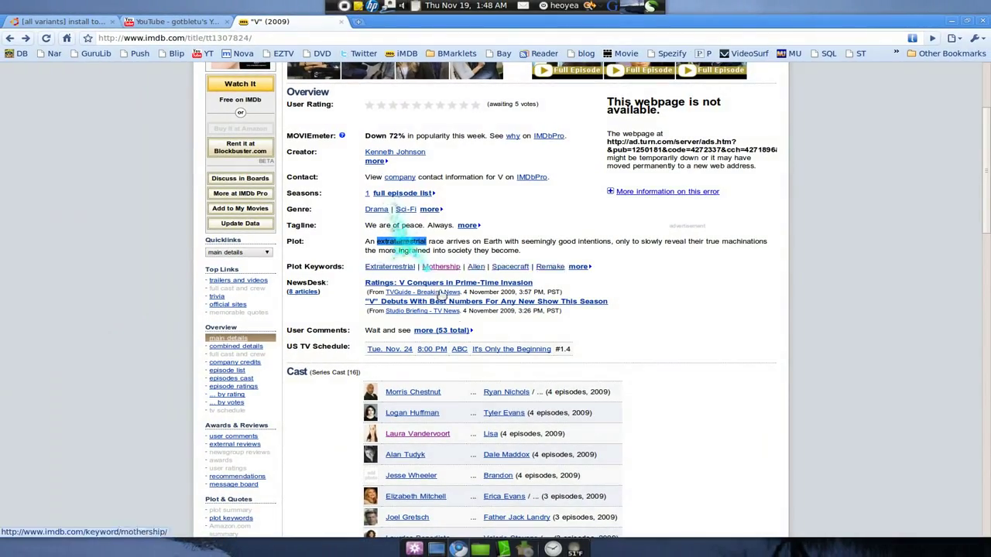
{"action": "left_click", "coordinate": [503, 549]}
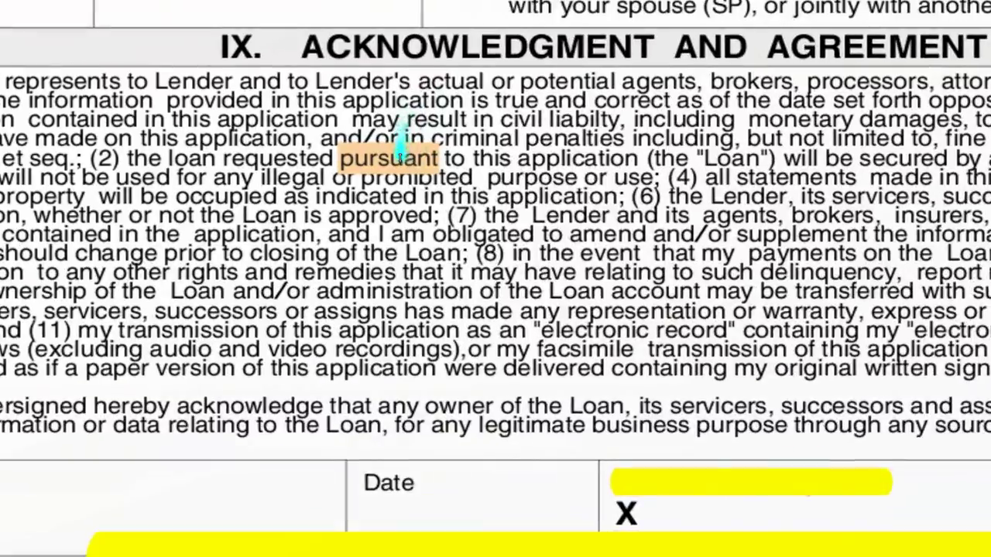
- Look up 'pursuant' from Purchase Application.pdf and view its Merriam-Webster definition in Chromium
{"action": "right_click", "coordinate": [399, 151]}
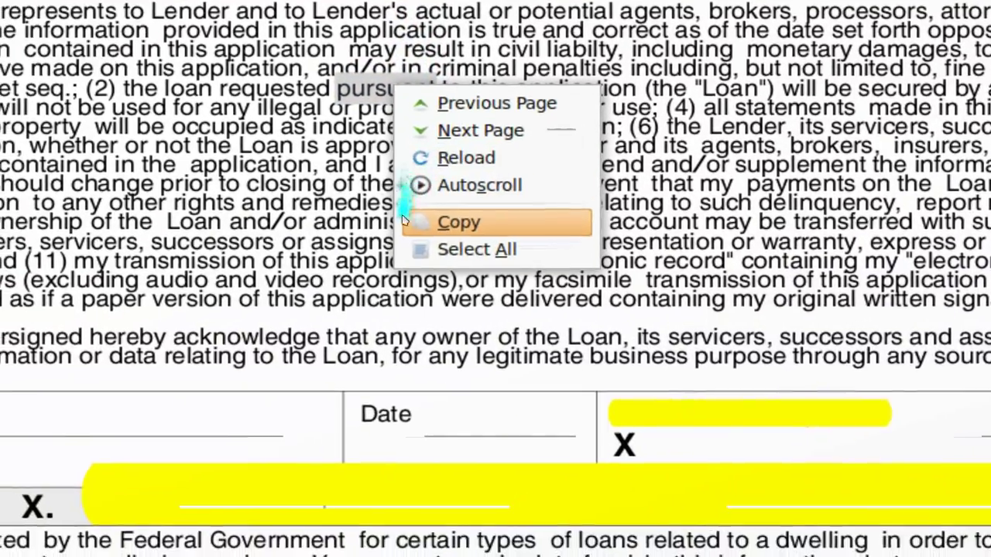
{"action": "key", "text": "Escape"}
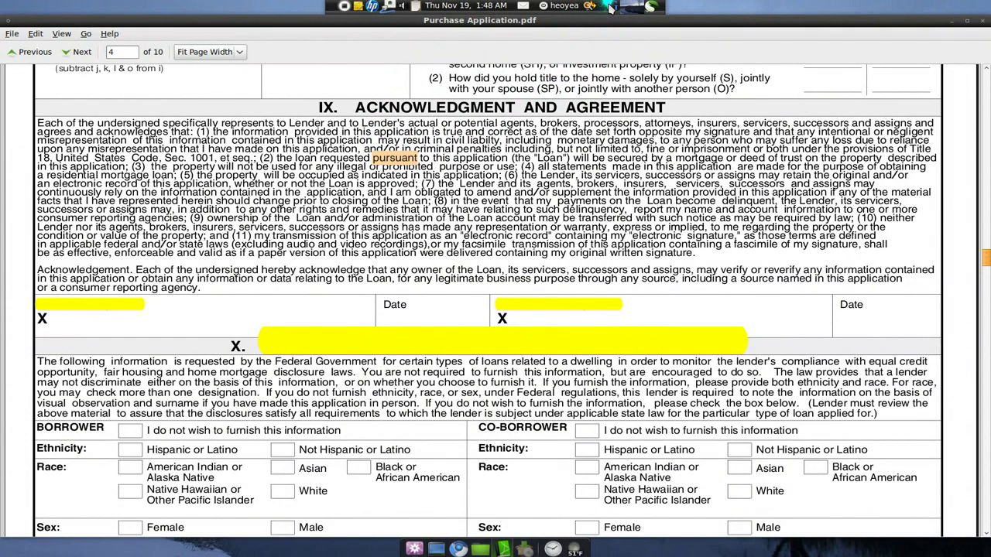
{"action": "left_click", "coordinate": [458, 548]}
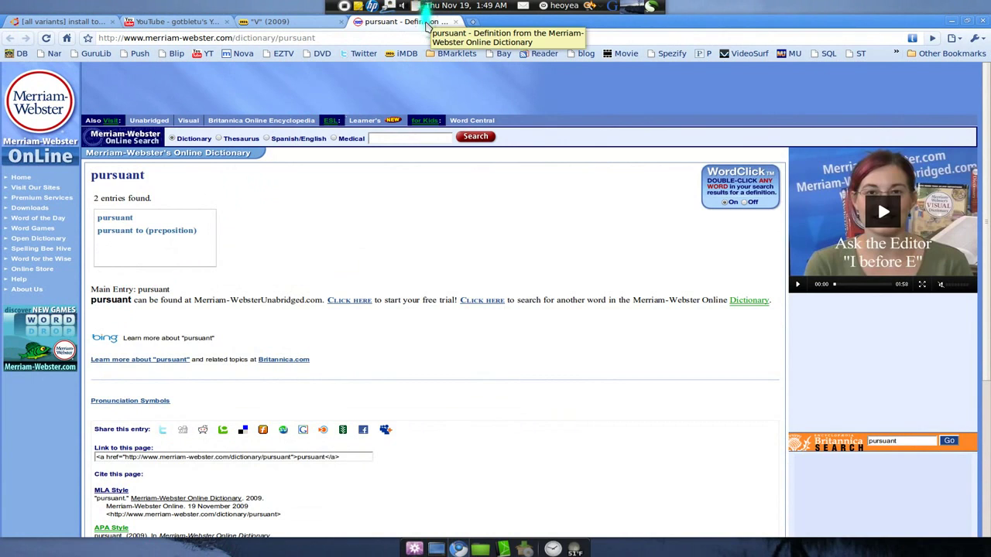
- Close the 'pursuant' tab and move to the next workspace with Ctrl+Alt+Right
{"action": "middle_click", "coordinate": [426, 23]}
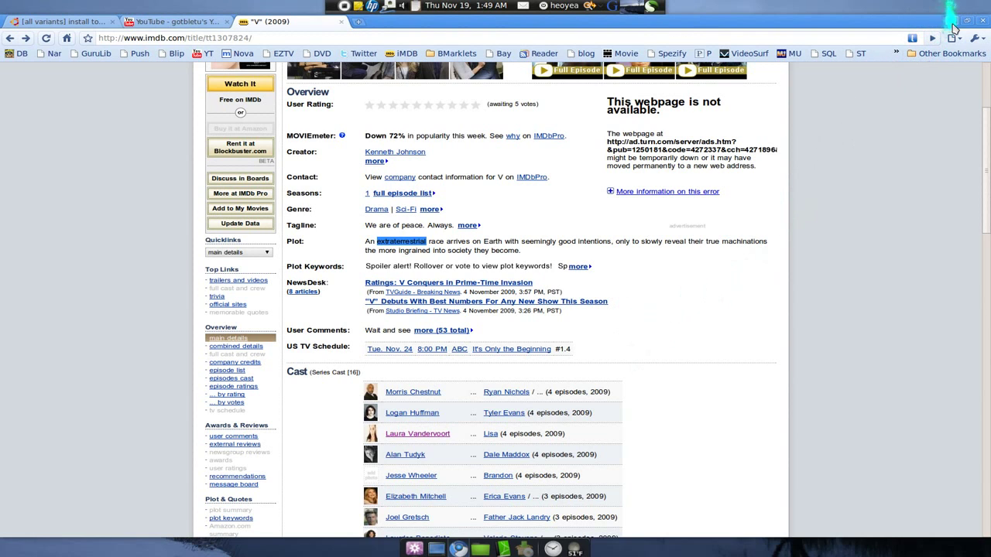
{"action": "key", "text": "ctrl+alt+Right"}
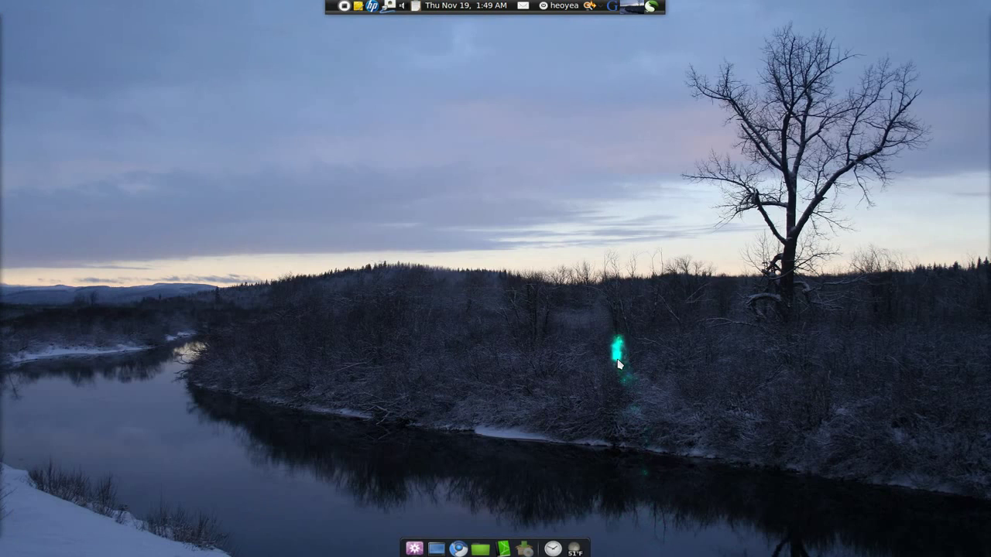